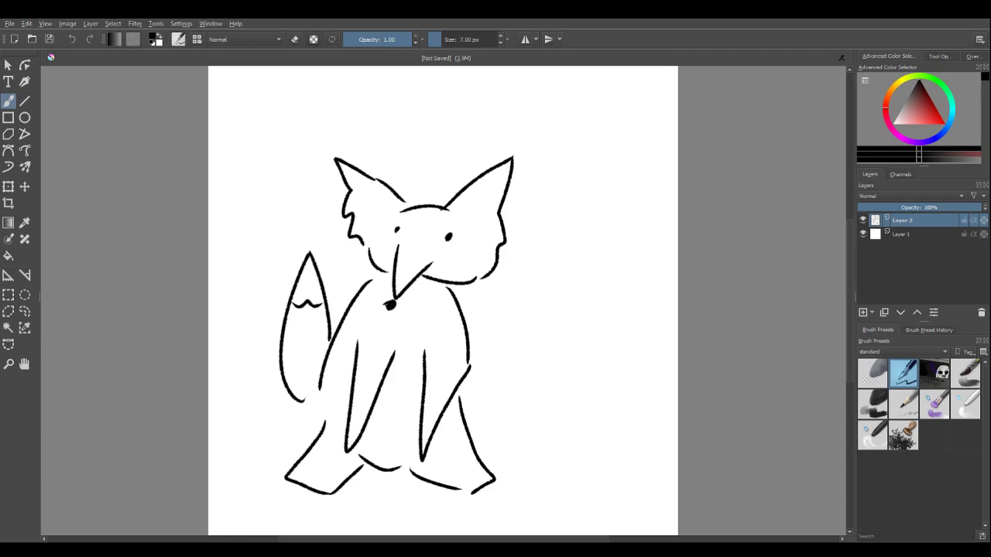
scroll(388, 158, "up", 2)
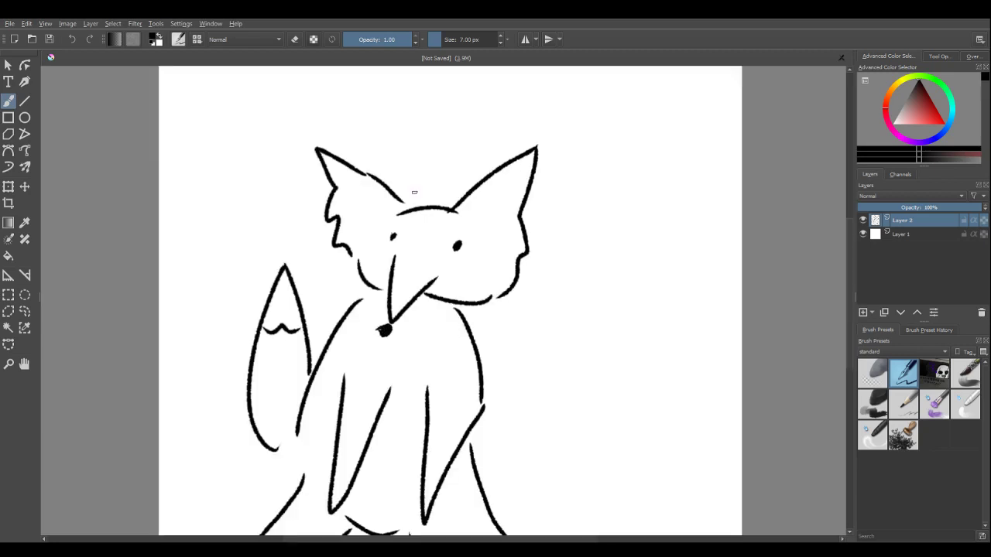
scroll(407, 247, "down", 3)
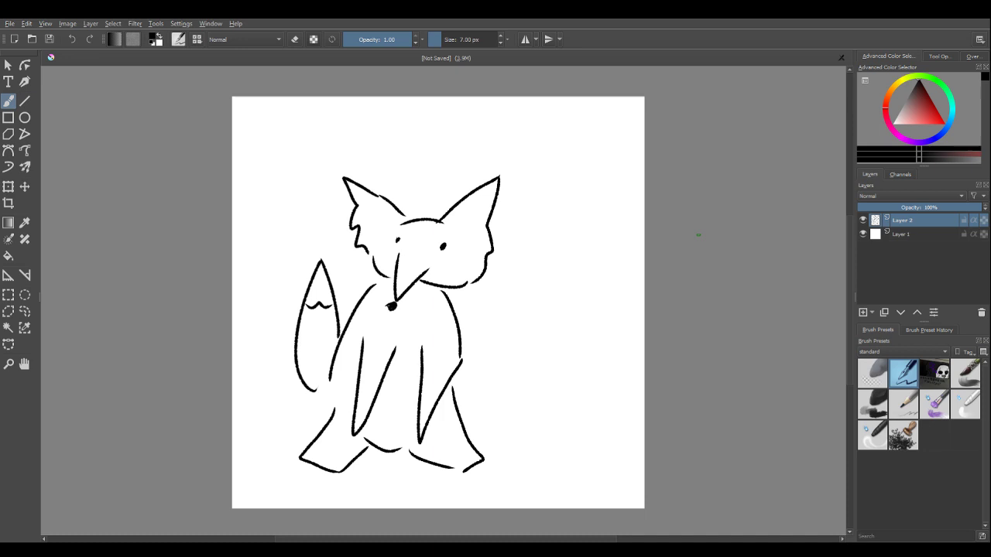
Toggle Mirror View repeatedly, flipping the fox back and forth to its original facing
key("m")
key("m")
key("m")
key("m")
key("m")
key("m")
key("m")
key("m")
key("m")
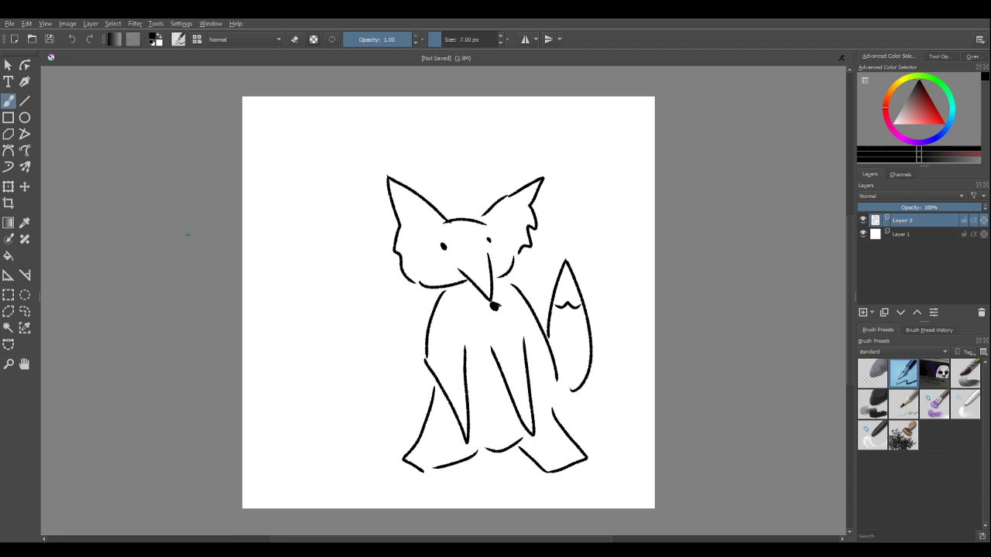
key("m")
key("m")
key("m")
key("m")
key("m")
key("m")
key("m")
key("m")
key("m")
key("m")
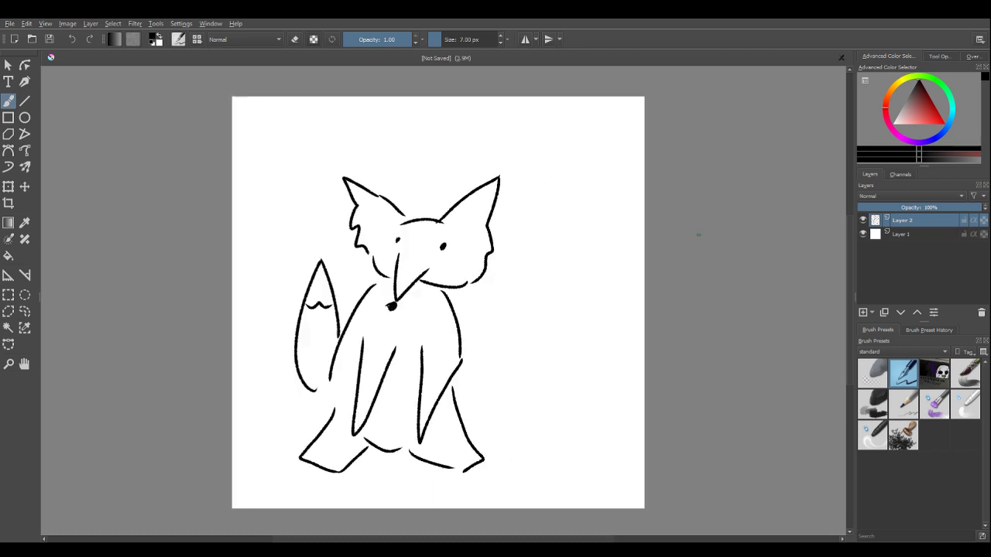
key("m")
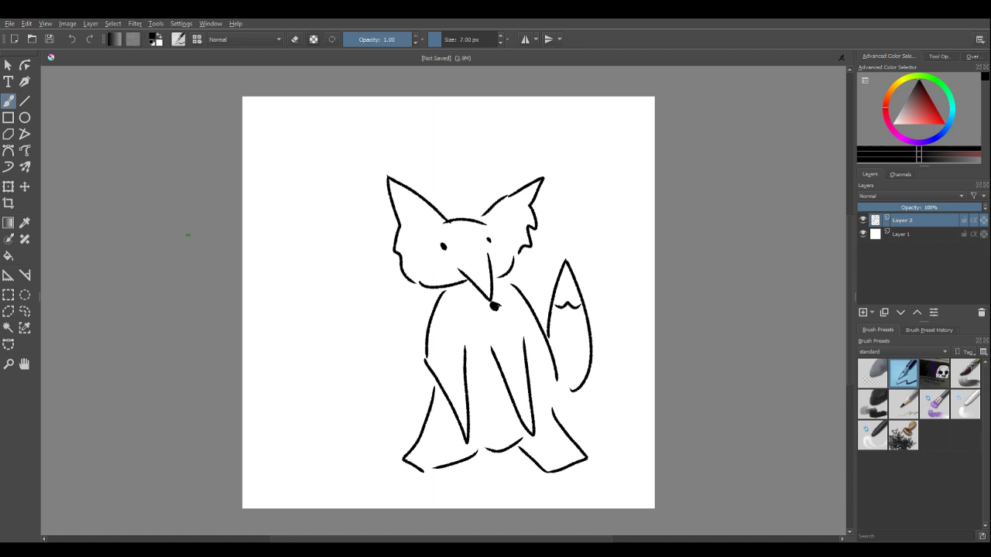
Flip the fox back and forth again, ending mirrored with the tail on the right
key("m")
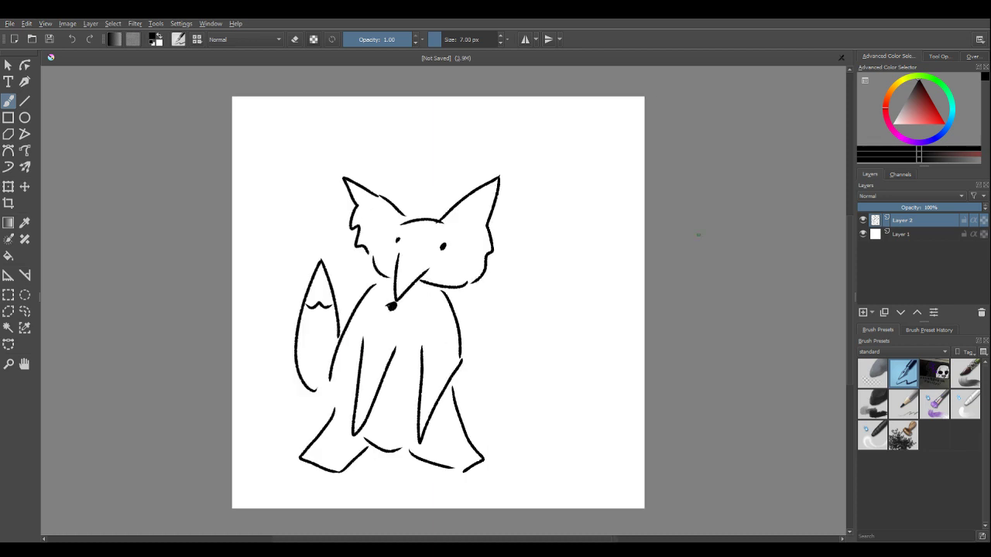
key("m")
key("m")
key("m")
key("m")
key("m")
key("m")
key("m")
key("m")
key("m")
key("m")
key("m")
key("m")
key("m")
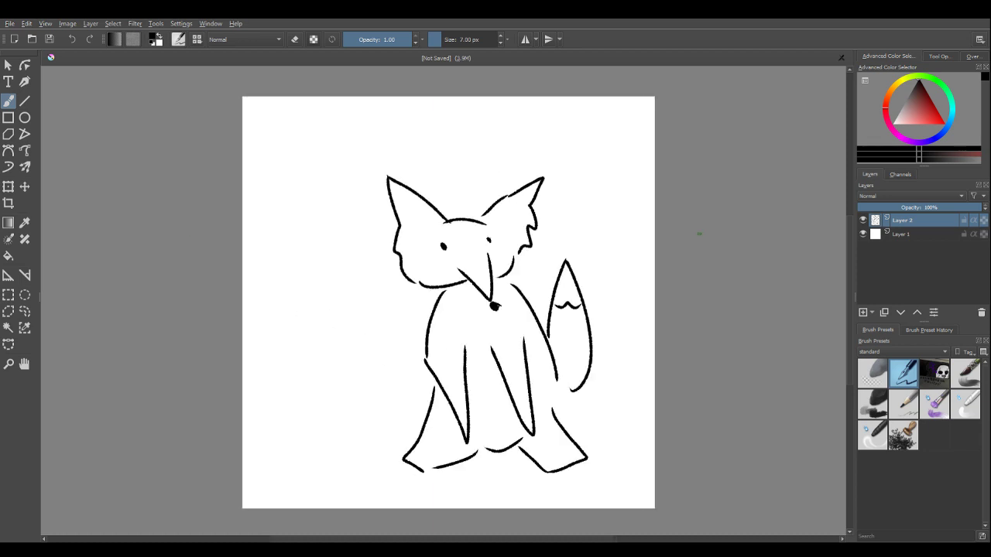
Unflip the fox, swap to the previous brush preset with the slash key, and mirror again
key("m")
key("m")
key("m")
key("m")
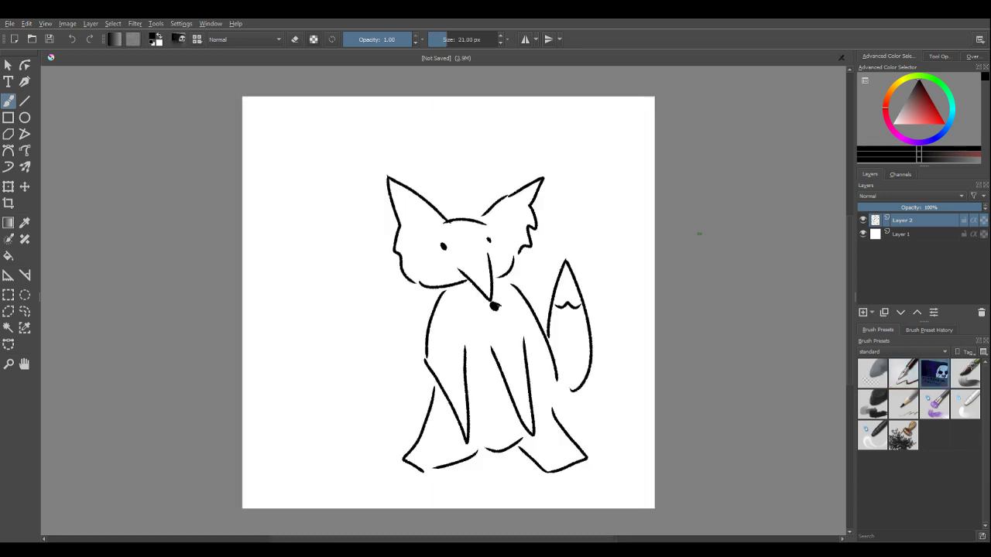
key("slash")
key("m")
key("m")
key("m")
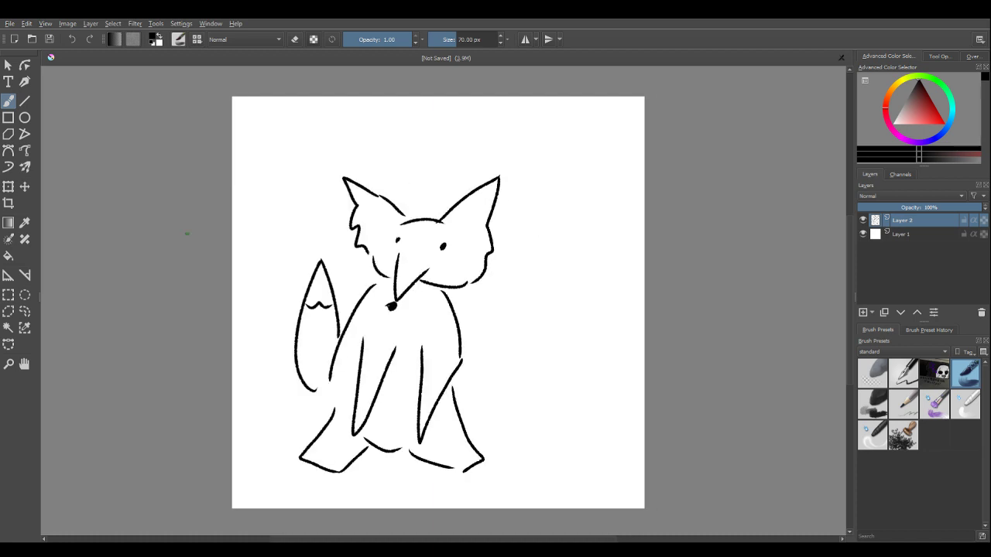
key("m")
key("m")
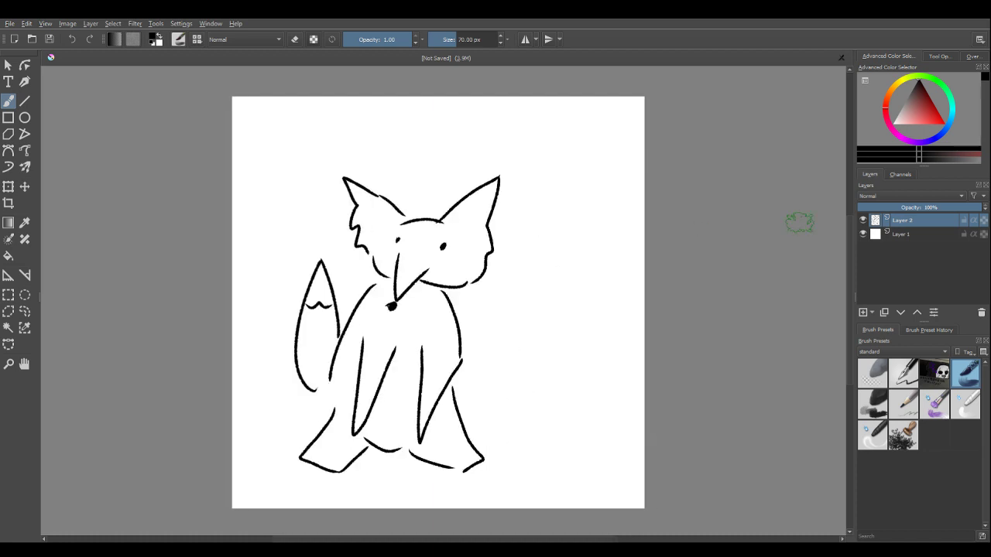